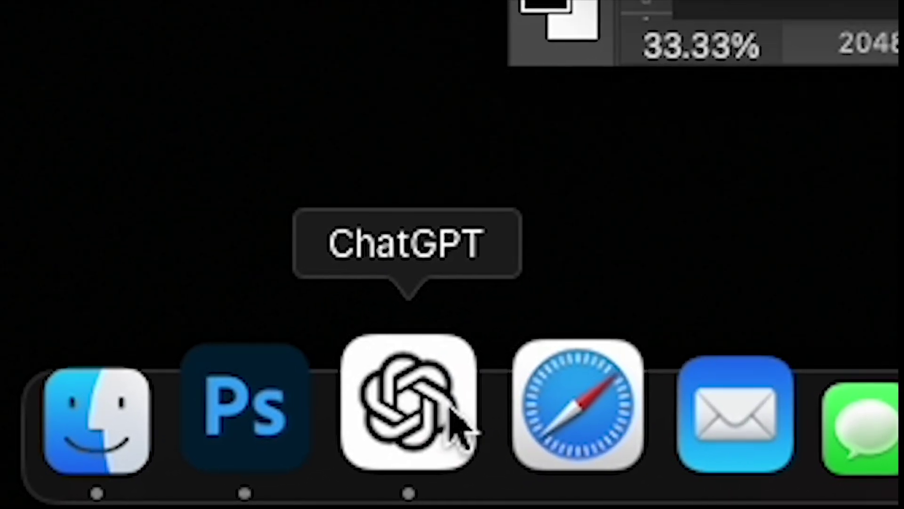
# Step: Open the ChatGPT app from the Dock
pyautogui.click(410, 406)
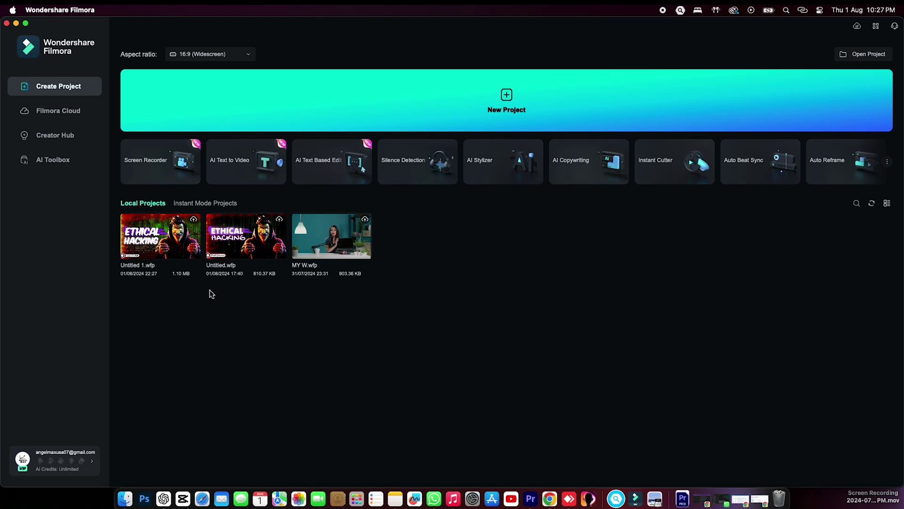
# Step: Open Filmora's AI Toolbox and expand its AI Image options
pyautogui.click(52, 160)
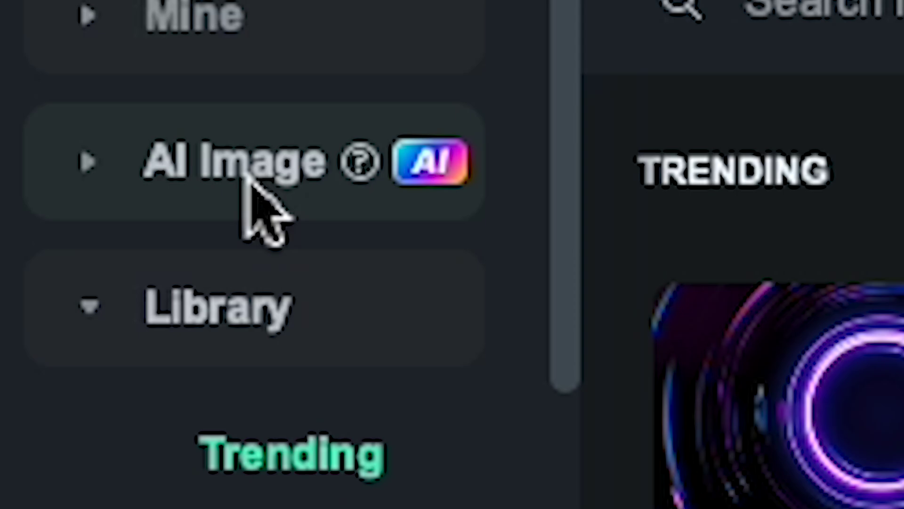
pyautogui.click(14, 61)
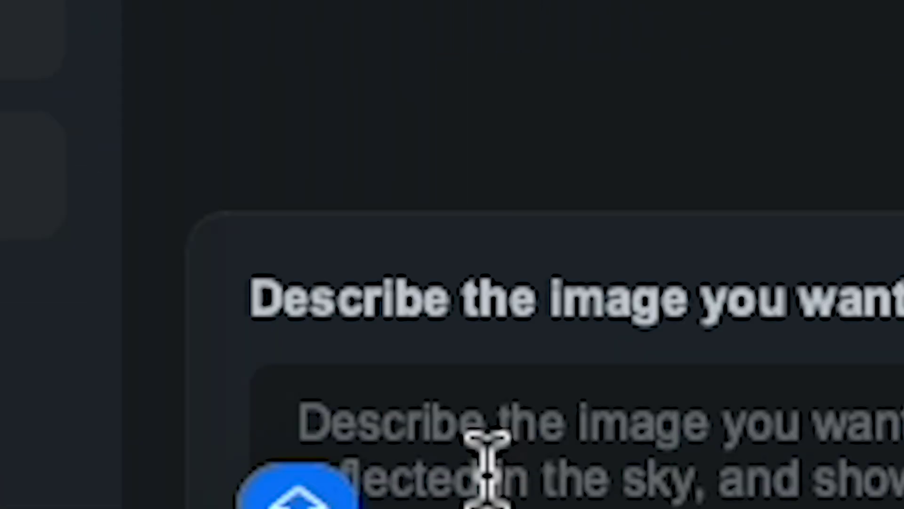
pyautogui.write('A CAT W')
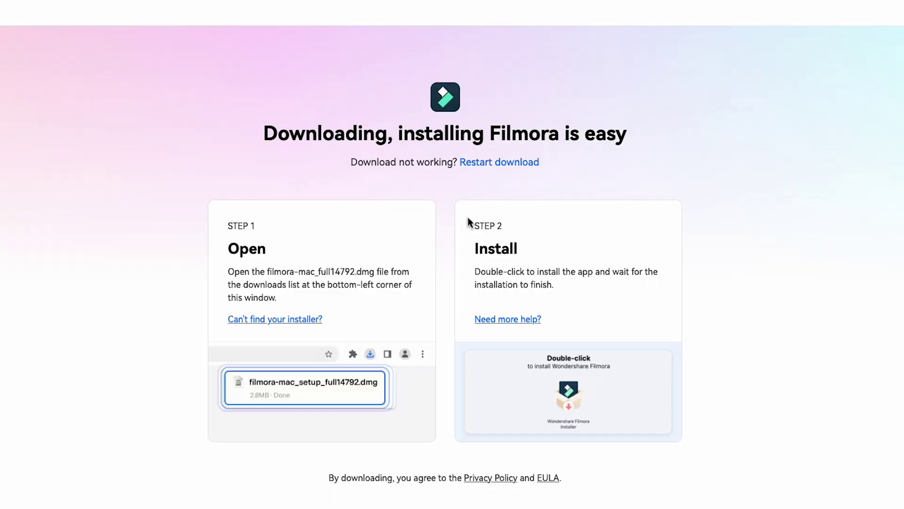
pyautogui.scroll(-5, 628, 186)
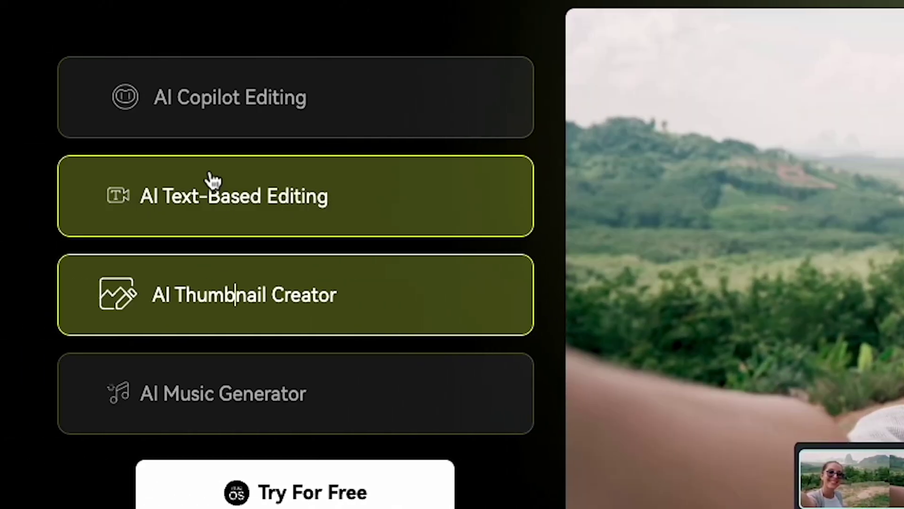
# Step: Show the AI Text-Based Editing demo in the Filmora website's AI features list
pyautogui.click(216, 196)
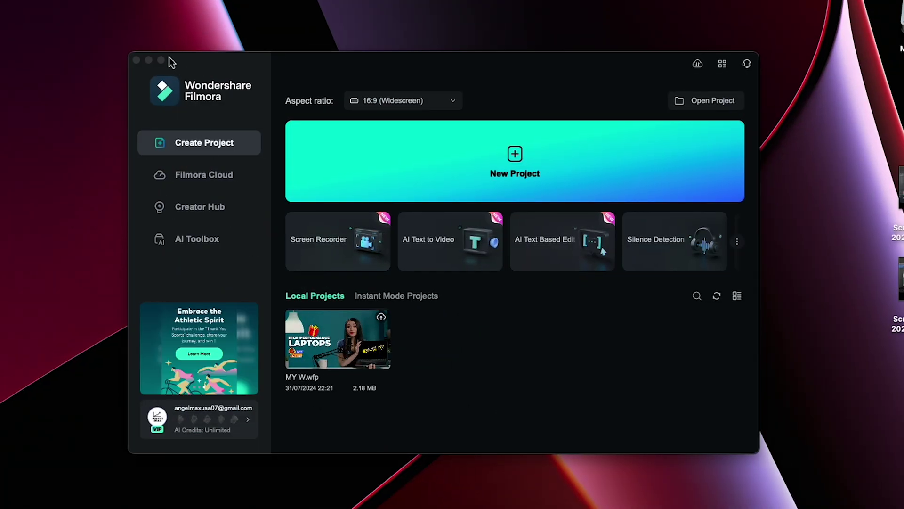
# Step: Maximise Filmora, open MY W.wfp and rewind the playhead toward 00:00
pyautogui.click(161, 60)
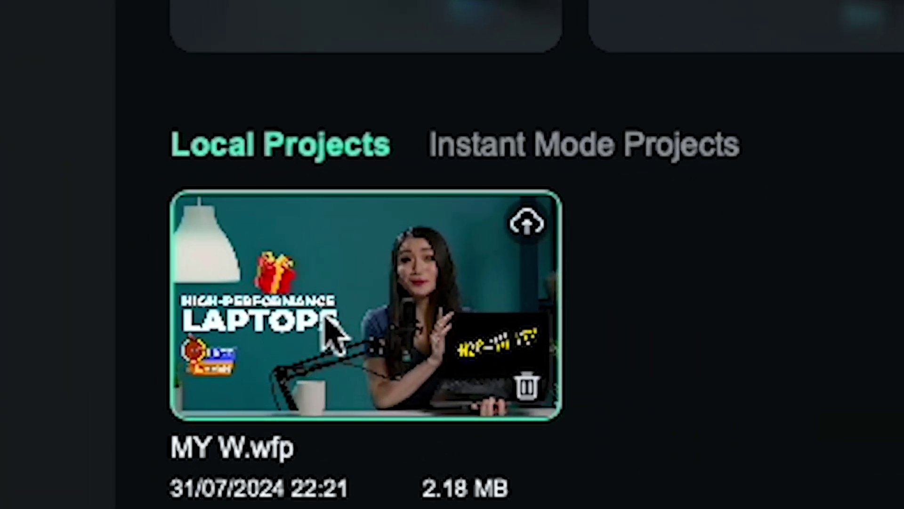
pyautogui.doubleClick(327, 331)
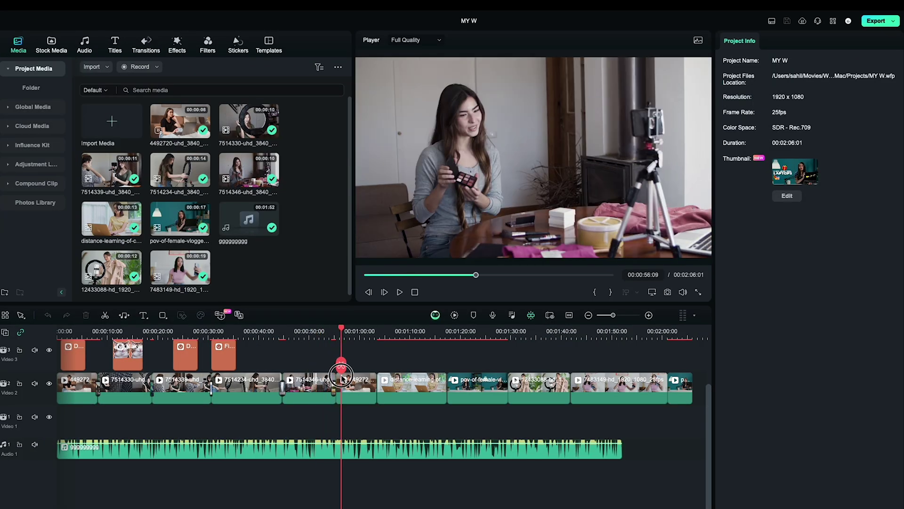
pyautogui.moveTo(368, 332); pyautogui.dragTo(77, 333)
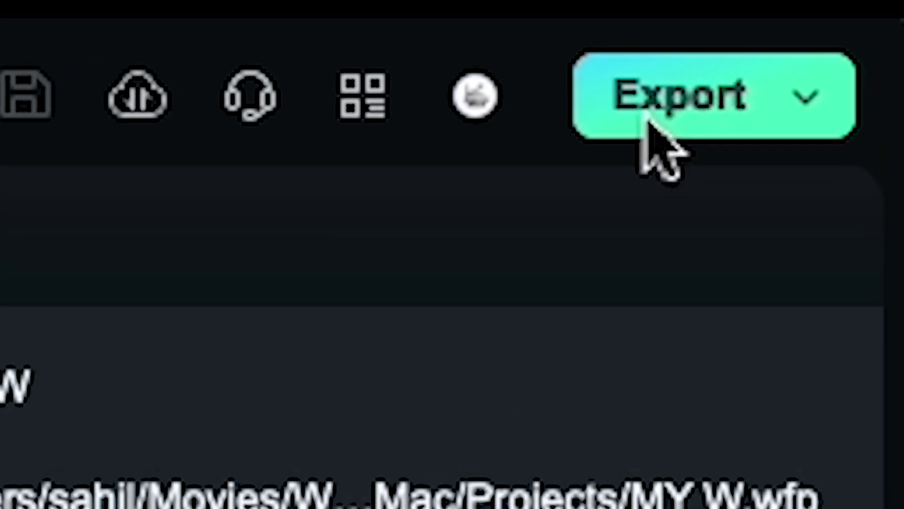
# Step: Pick the woman-with-laptop frame as the export thumbnail and open it in Edit Thumbnail
pyautogui.click(873, 14)
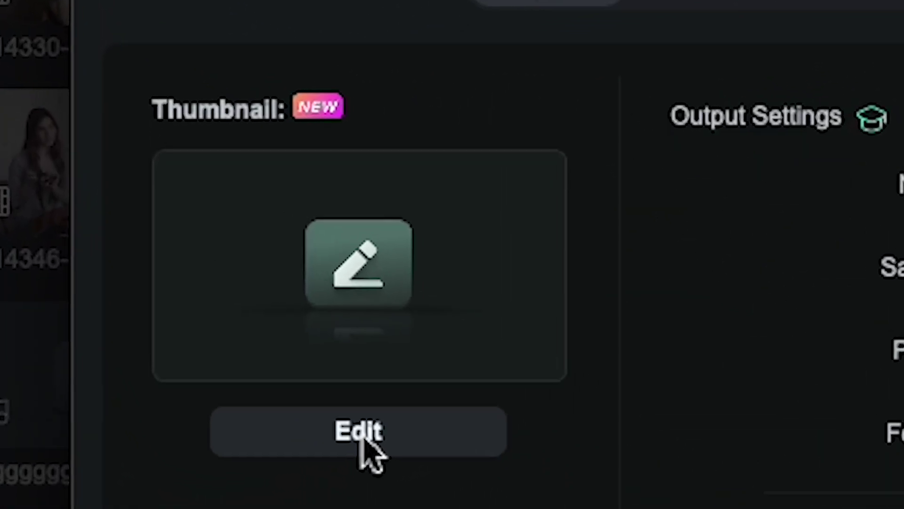
pyautogui.click(232, 240)
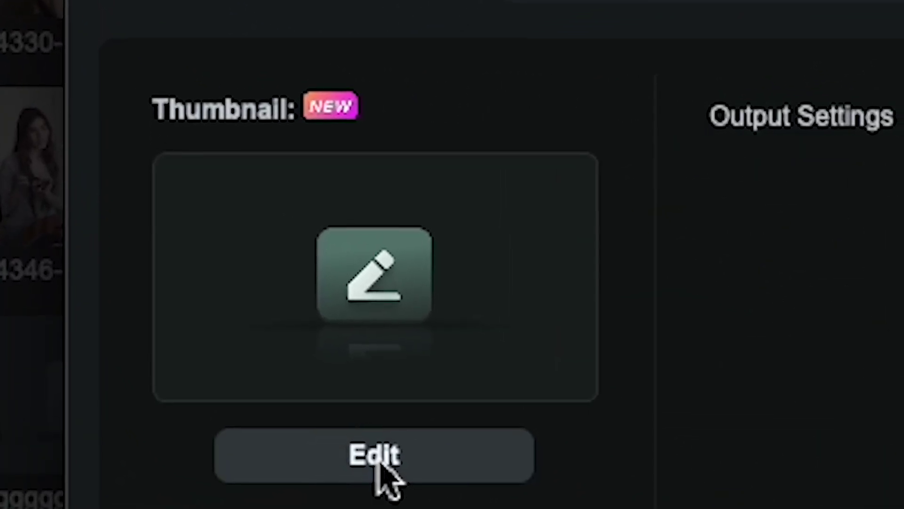
pyautogui.click(385, 473)
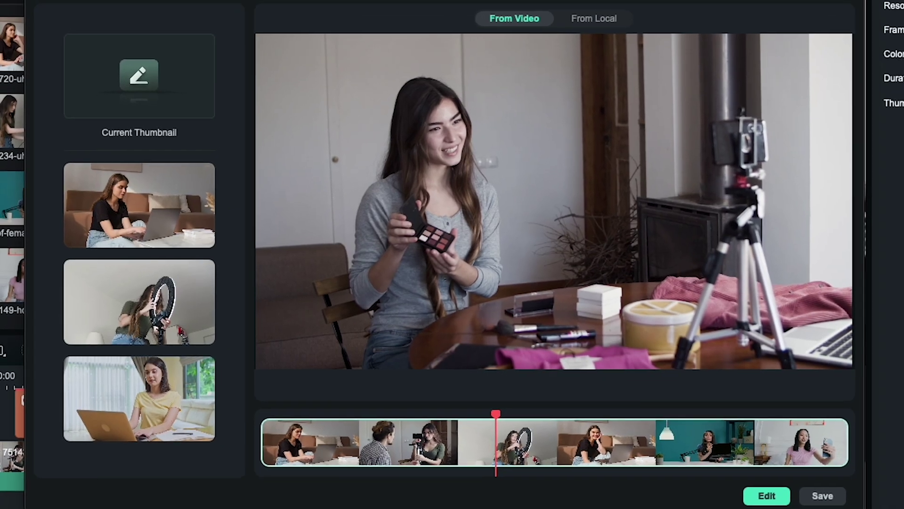
pyautogui.moveTo(500, 434)
pyautogui.mouseDown()
pyautogui.moveTo(422, 431)
pyautogui.moveTo(649, 438)
pyautogui.mouseUp()
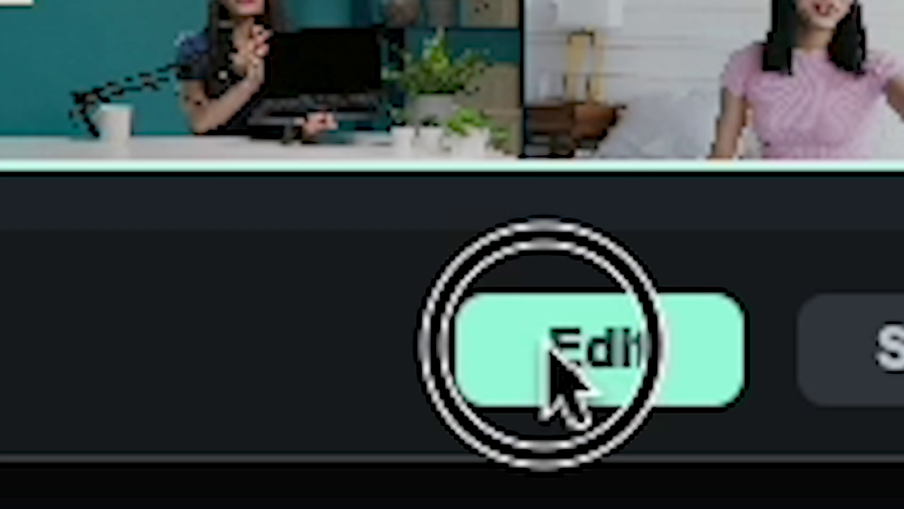
pyautogui.click(766, 495)
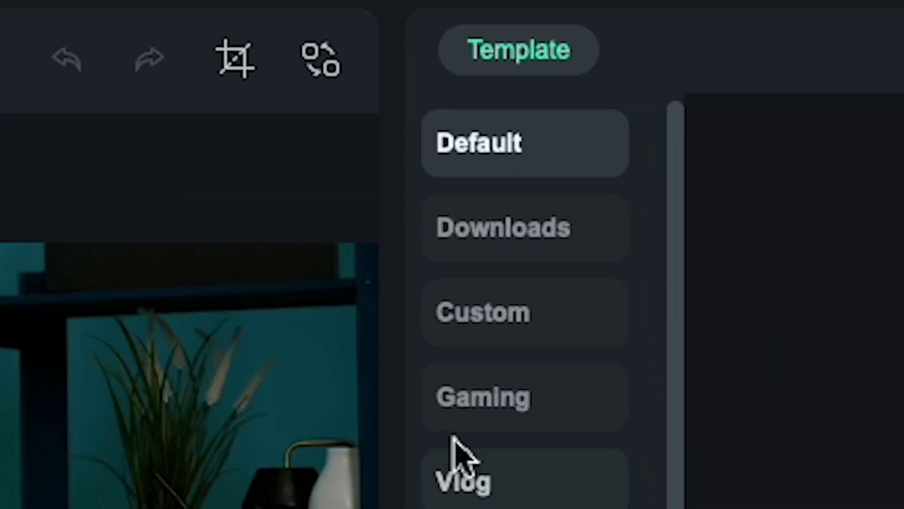
# Step: Browse the Gaming and then Vlog thumbnail templates for the laptop layout
pyautogui.click(574, 204)
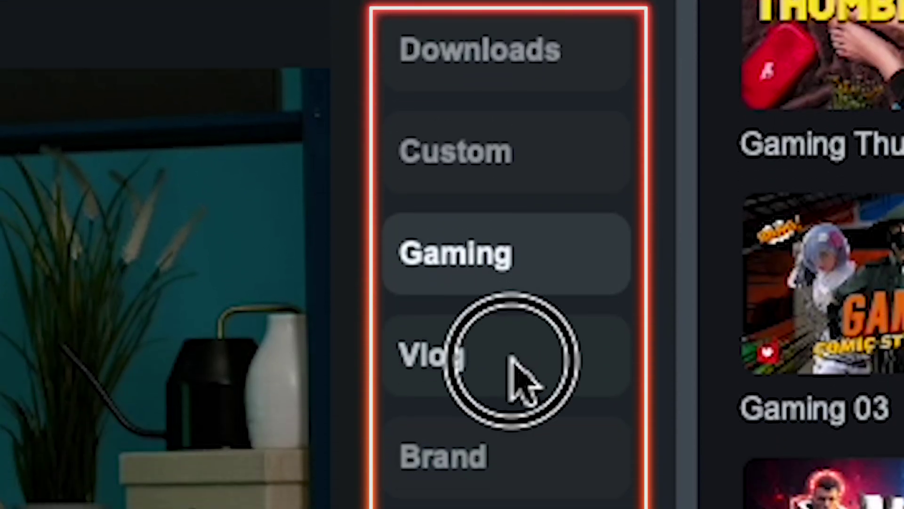
pyautogui.click(523, 505)
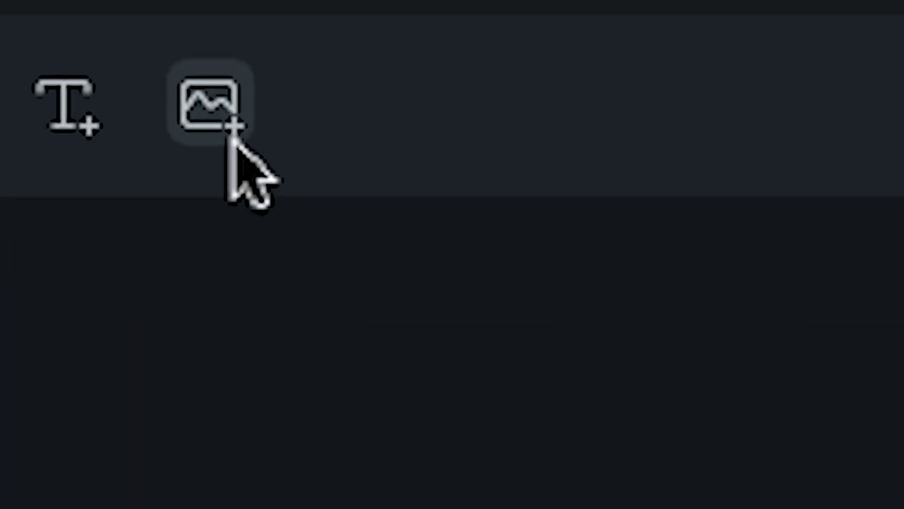
# Step: Insert gift.png onto the thumbnail, shrink it to a small size, and deselect the laptop title
pyautogui.click(251, 131)
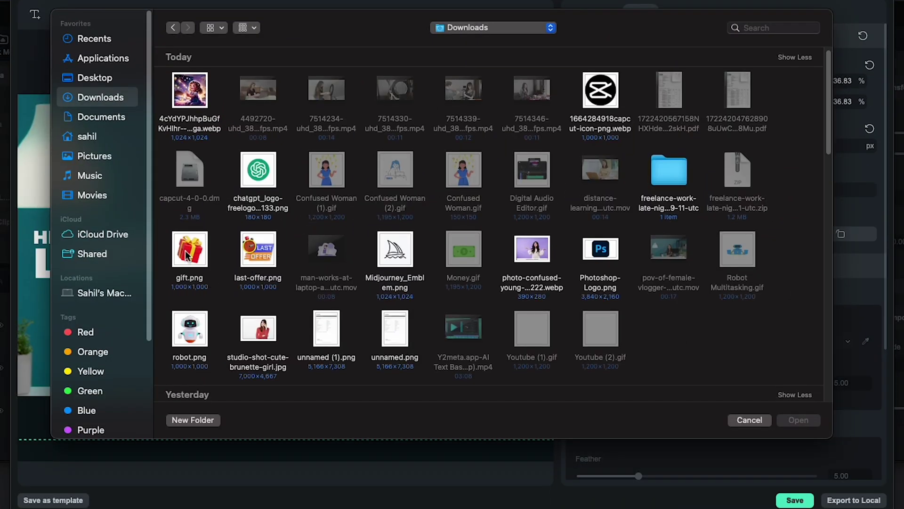
pyautogui.doubleClick(185, 250)
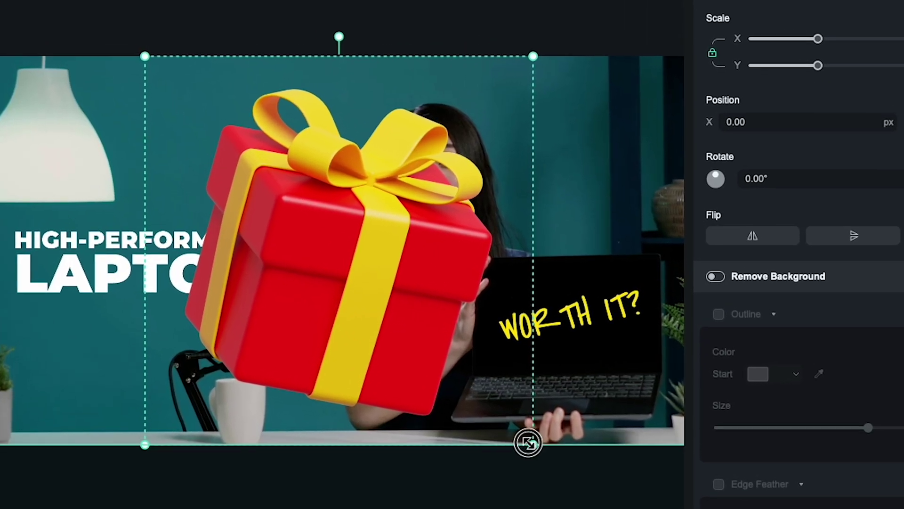
pyautogui.moveTo(436, 395); pyautogui.dragTo(205, 169)
pyautogui.moveTo(599, 29); pyautogui.dragTo(591, 29)
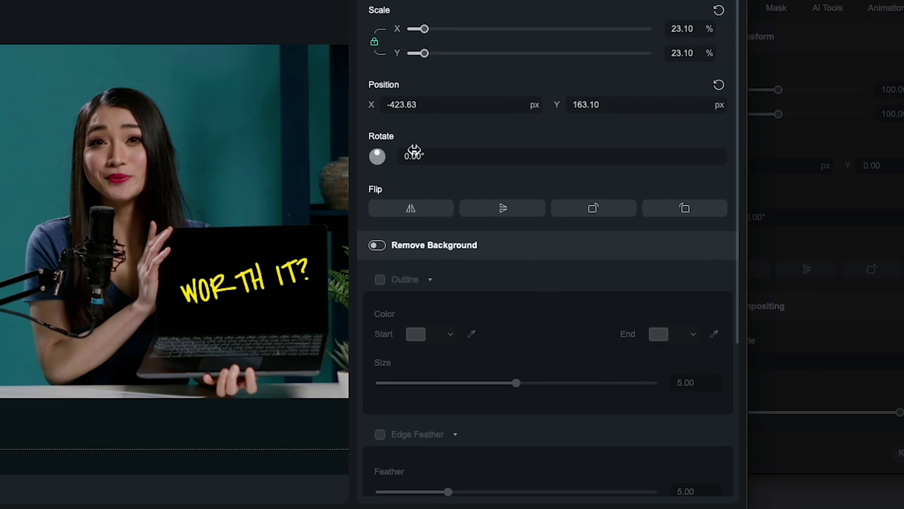
pyautogui.scroll(-3, 474, 182)
pyautogui.scroll(-3, 473, 183)
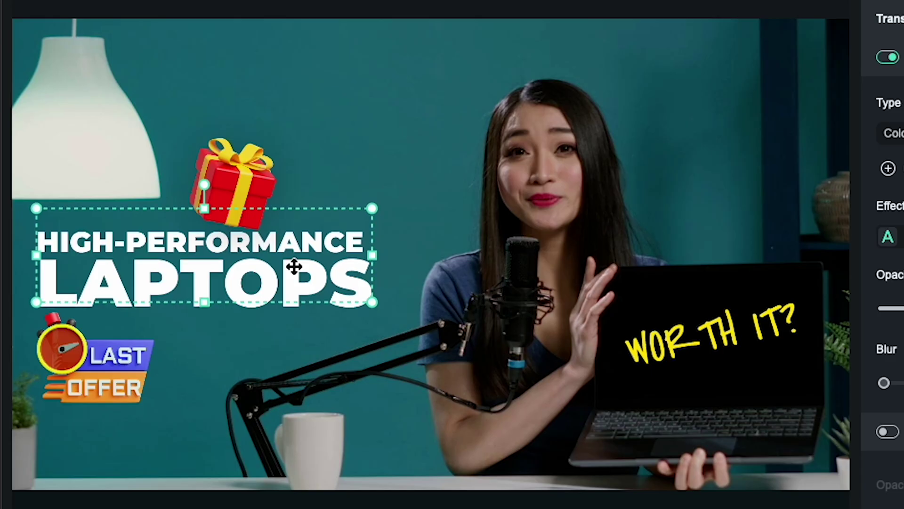
pyautogui.click(332, 141)
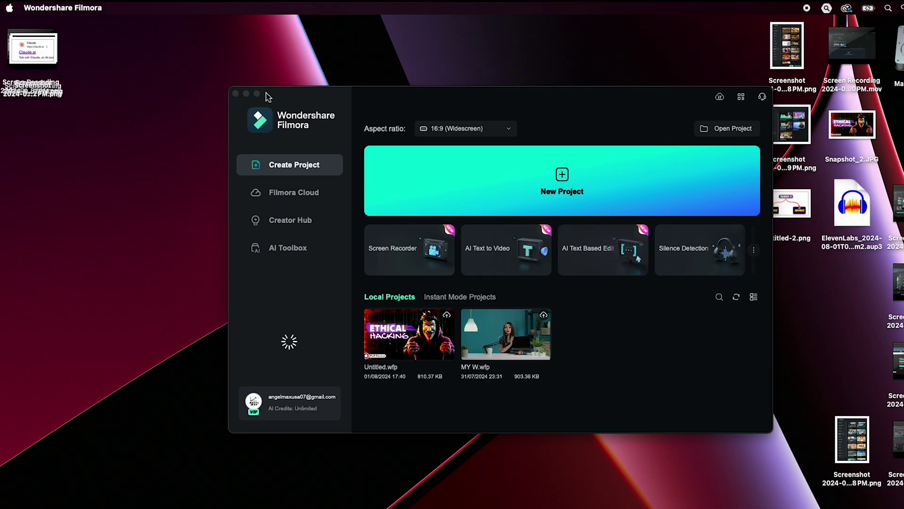
# Step: Maximise Filmora and start AI Copywriting with the Knowledge Introduction Article type
pyautogui.click(259, 94)
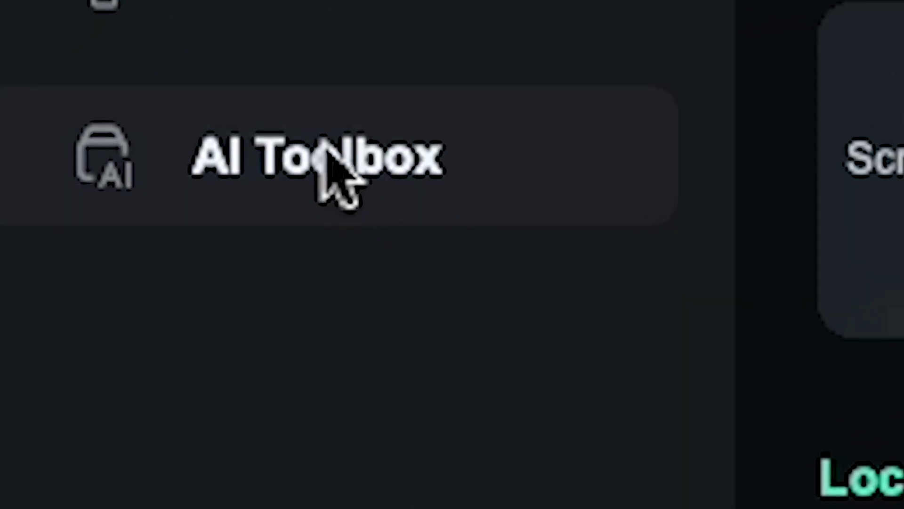
pyautogui.click(54, 176)
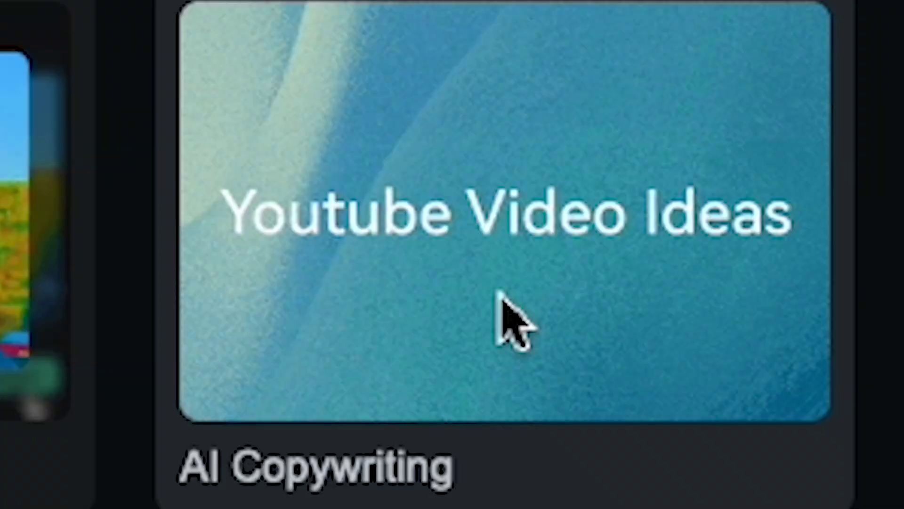
pyautogui.click(502, 297)
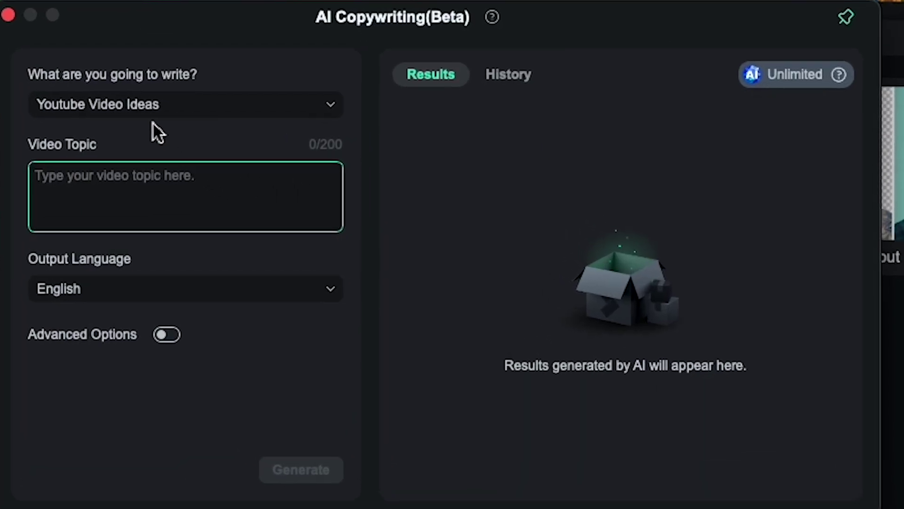
pyautogui.click(152, 107)
pyautogui.click(159, 216)
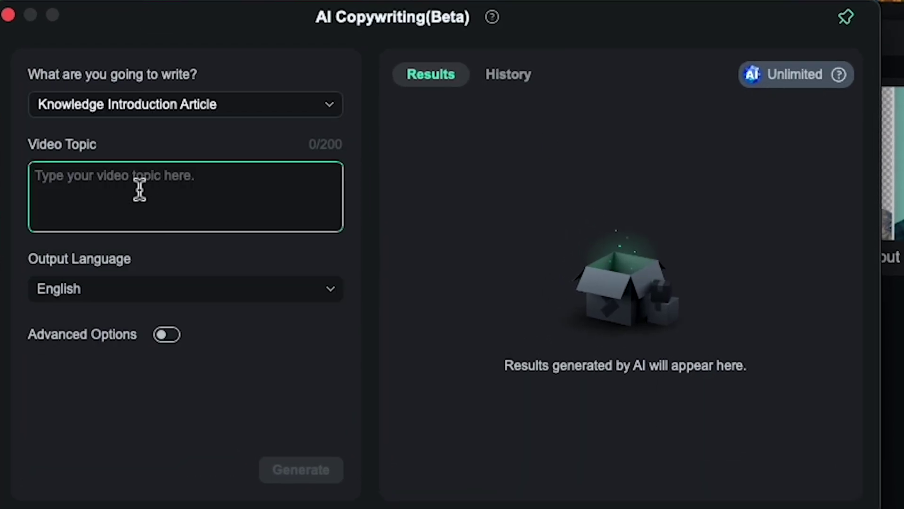
pyautogui.write('How do we create an amazing thumbnail that will increase our click-through rate?')
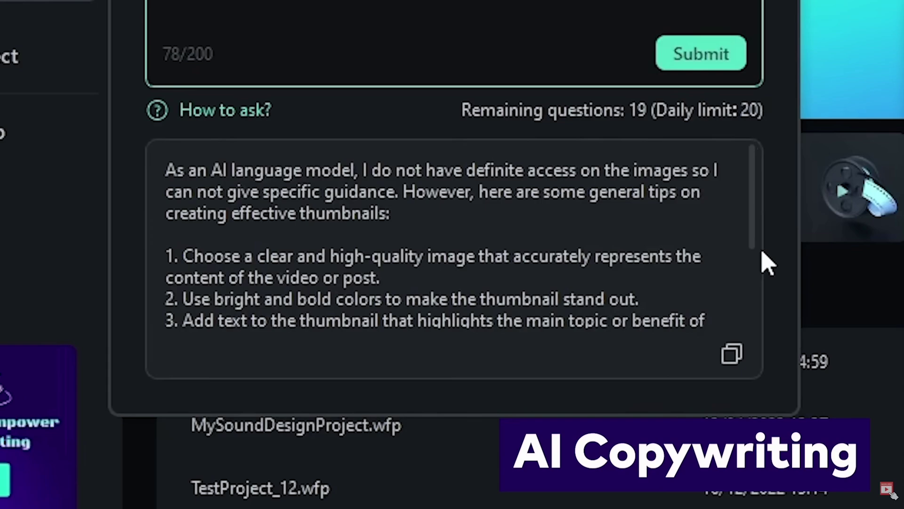
pyautogui.moveTo(755, 211); pyautogui.dragTo(767, 299)
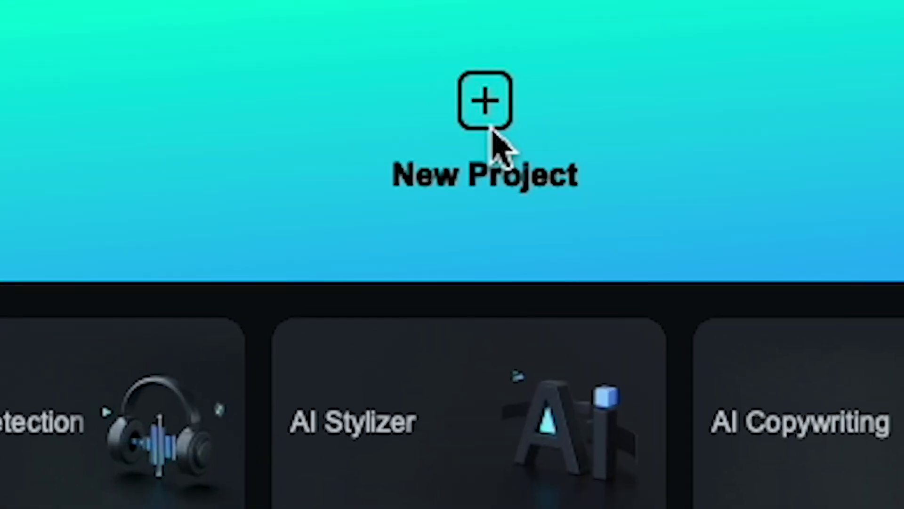
# Step: Start a new project and open the AI Image generator in Stock Media
pyautogui.click(486, 102)
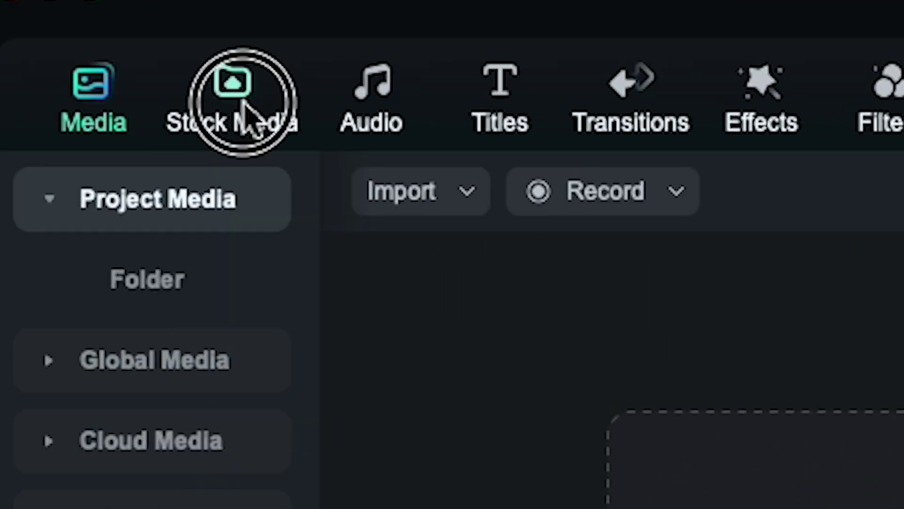
pyautogui.click(232, 98)
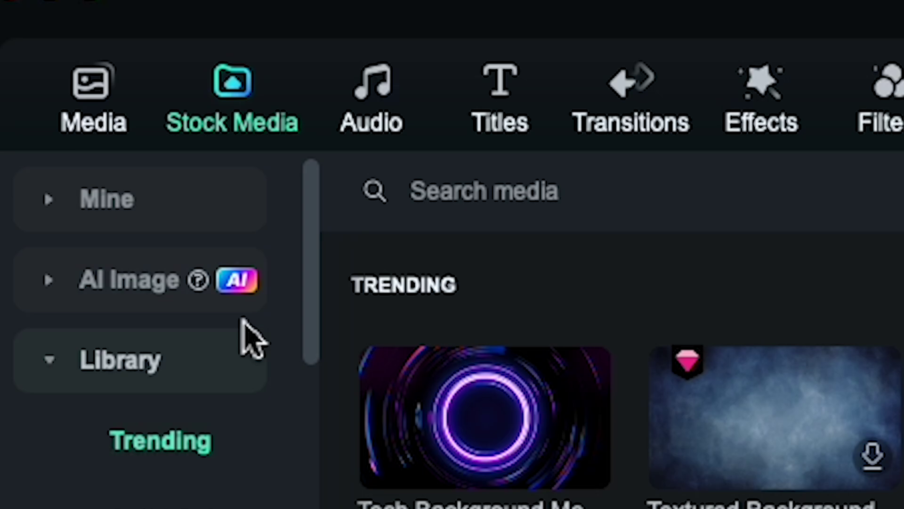
pyautogui.click(115, 297)
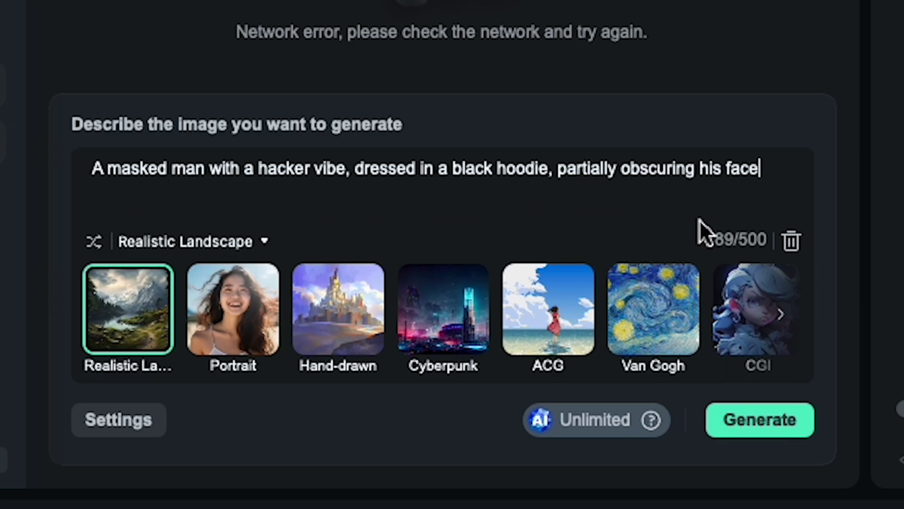
# Step: Generate Futuristic-style images from the masked hacker in black hoodie description
pyautogui.click(787, 322)
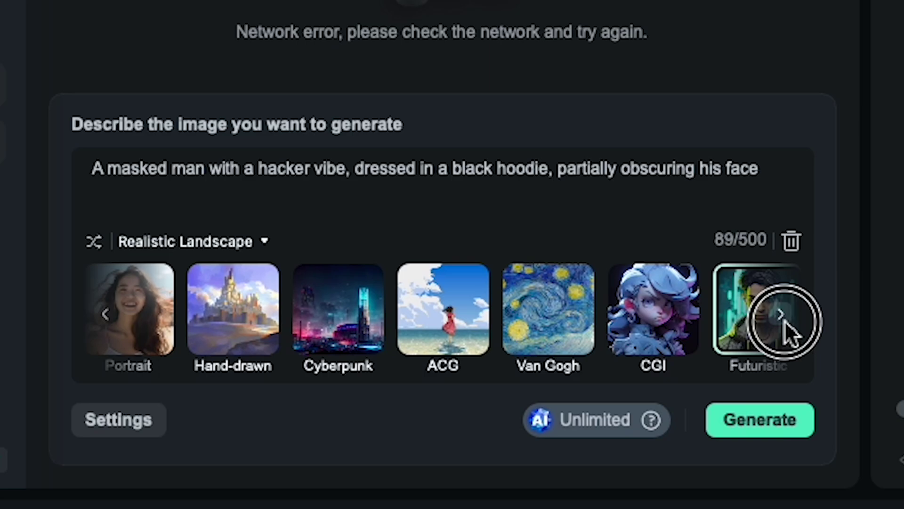
pyautogui.click(784, 320)
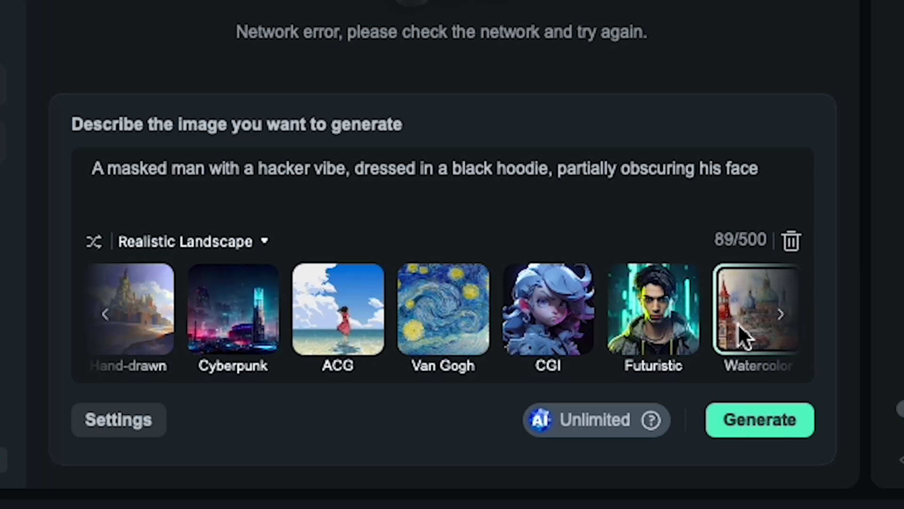
pyautogui.click(623, 305)
pyautogui.click(752, 421)
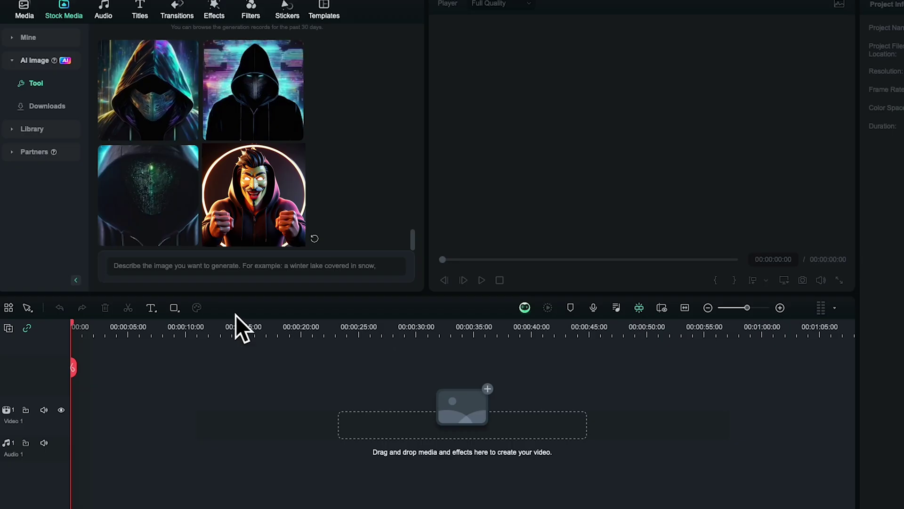
# Step: Place the masked hacker image on Video 1 and select the clip
pyautogui.moveTo(254, 196); pyautogui.dragTo(99, 461)
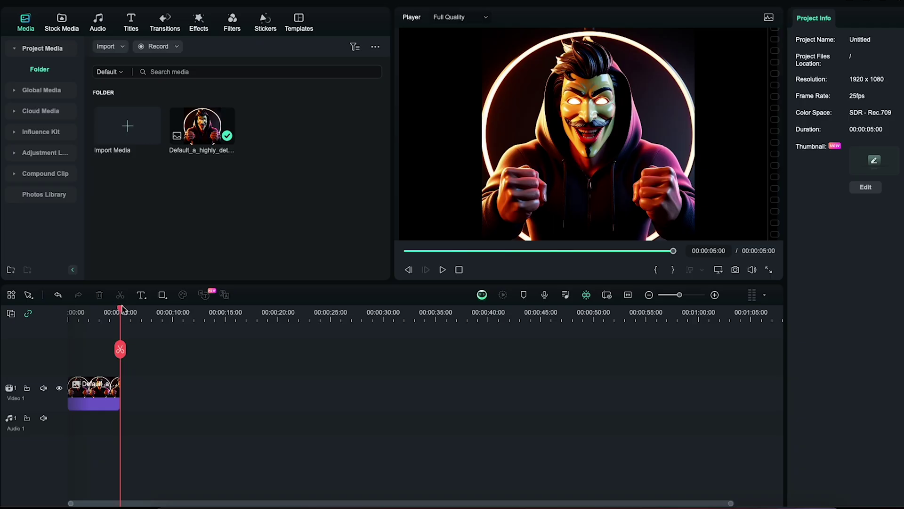
pyautogui.moveTo(122, 311); pyautogui.dragTo(89, 316)
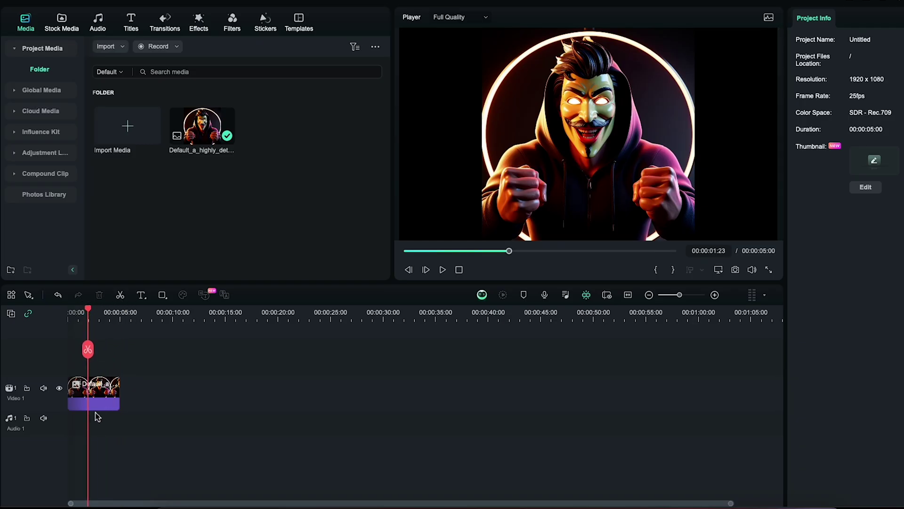
pyautogui.click(95, 395)
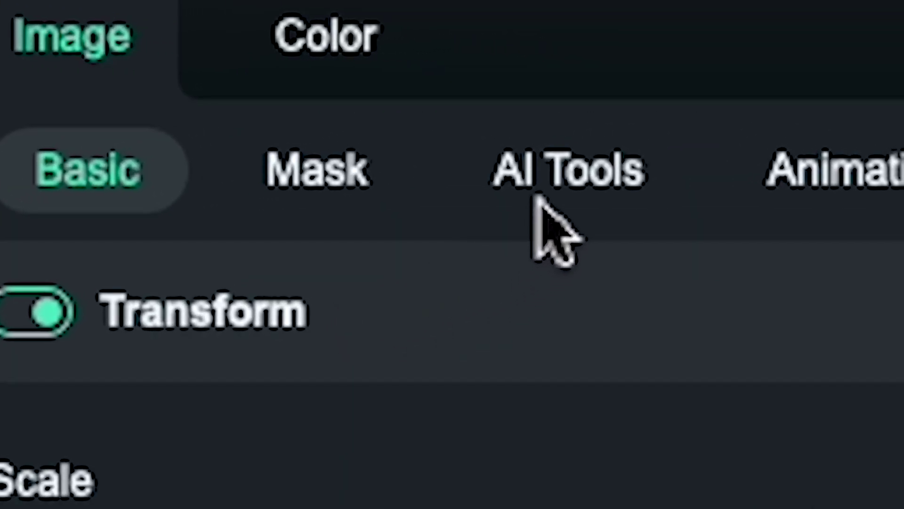
# Step: Turn on AI Portrait to remove the glowing ring background and reposition the hacker
pyautogui.click(566, 174)
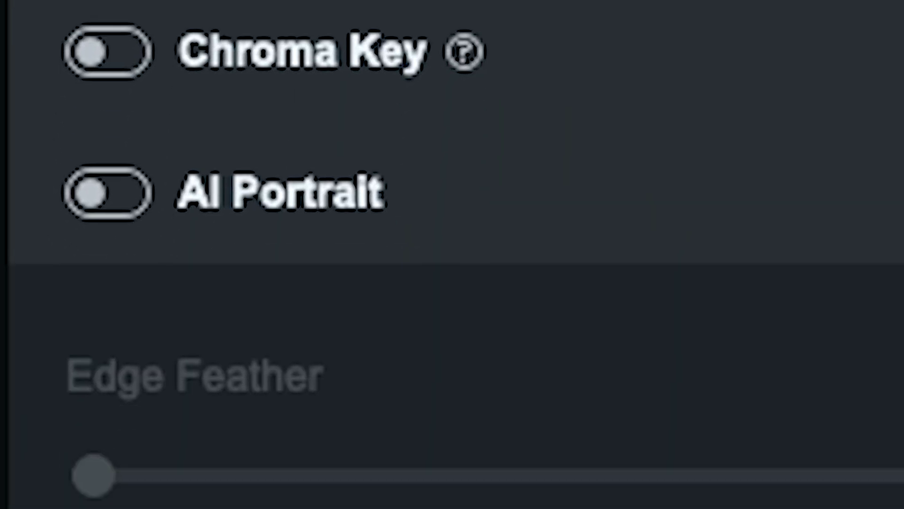
pyautogui.click(113, 201)
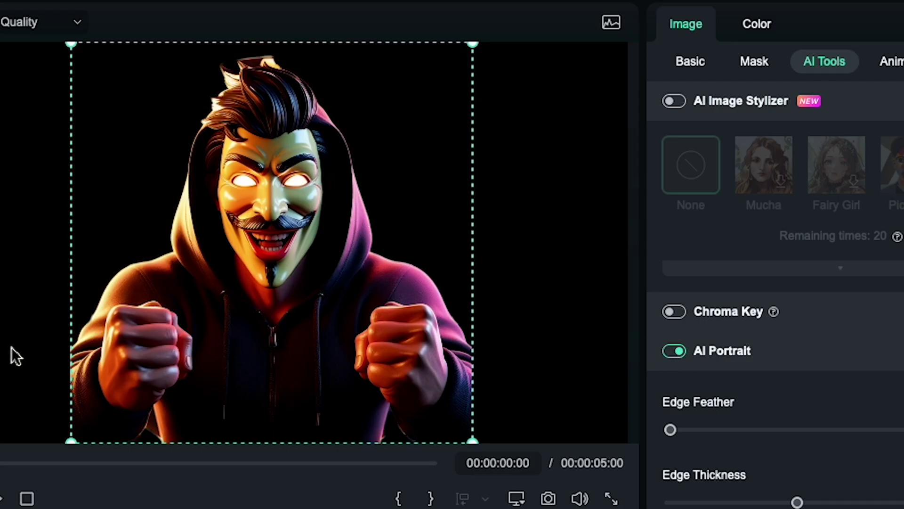
pyautogui.moveTo(247, 233); pyautogui.dragTo(295, 235)
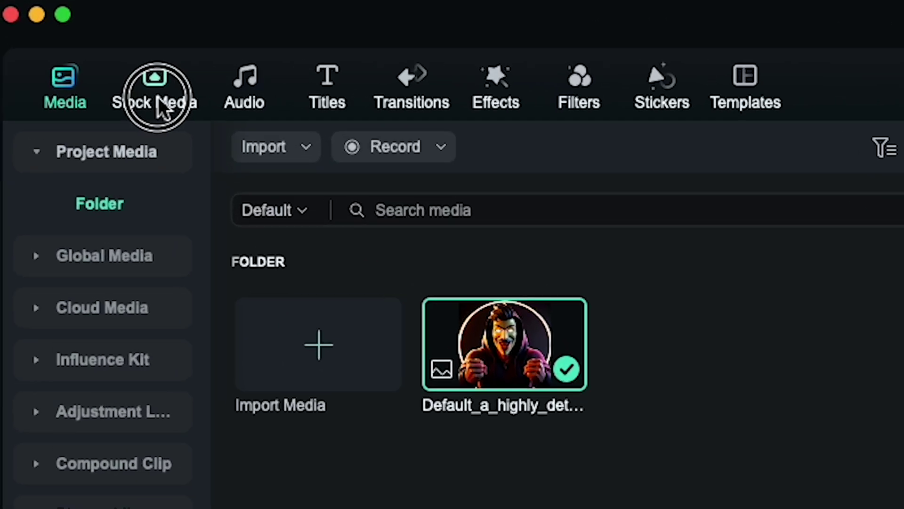
# Step: Generate a green matrix AI image, place it on a lower track, and realign the hacker clip to 00:00
pyautogui.click(157, 91)
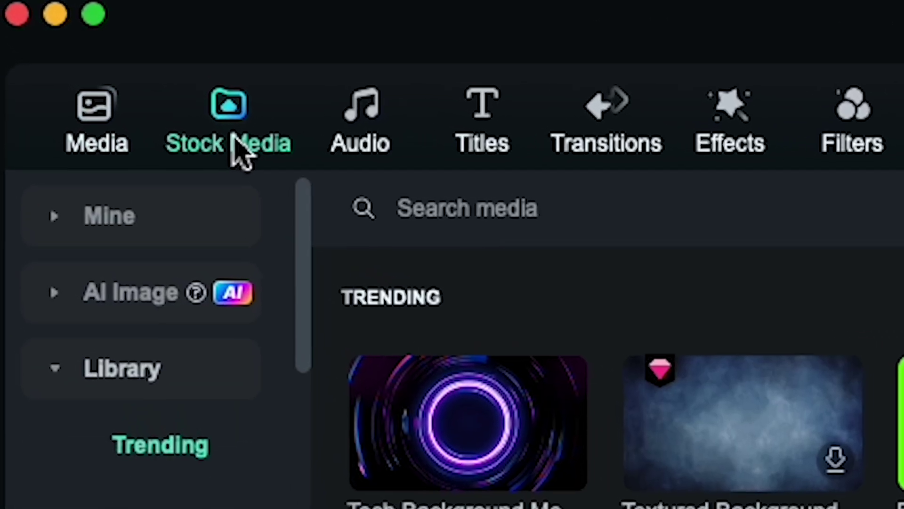
pyautogui.click(120, 296)
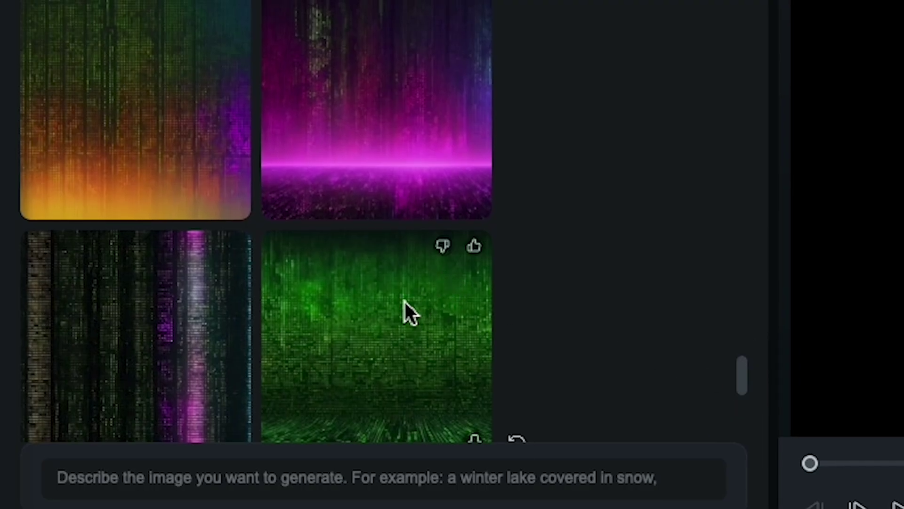
pyautogui.moveTo(405, 302); pyautogui.dragTo(73, 422)
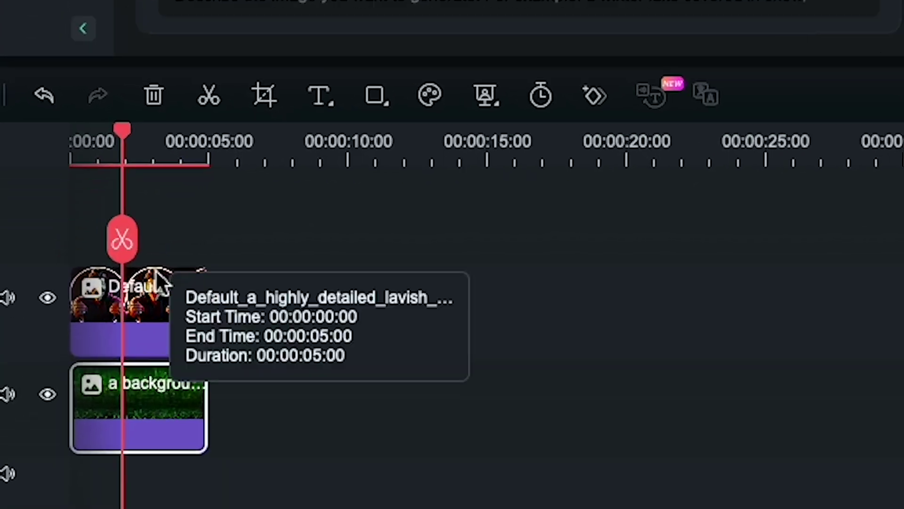
pyautogui.click(156, 296)
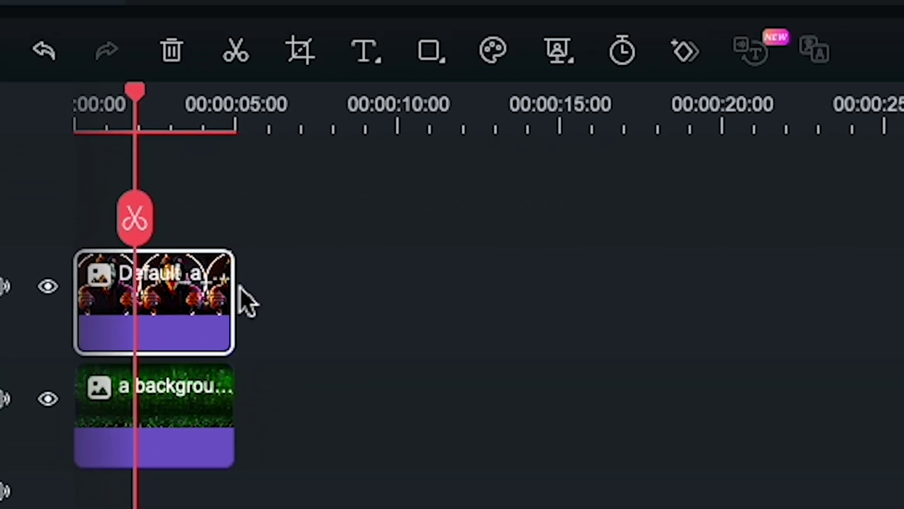
pyautogui.moveTo(212, 297); pyautogui.dragTo(212, 297)
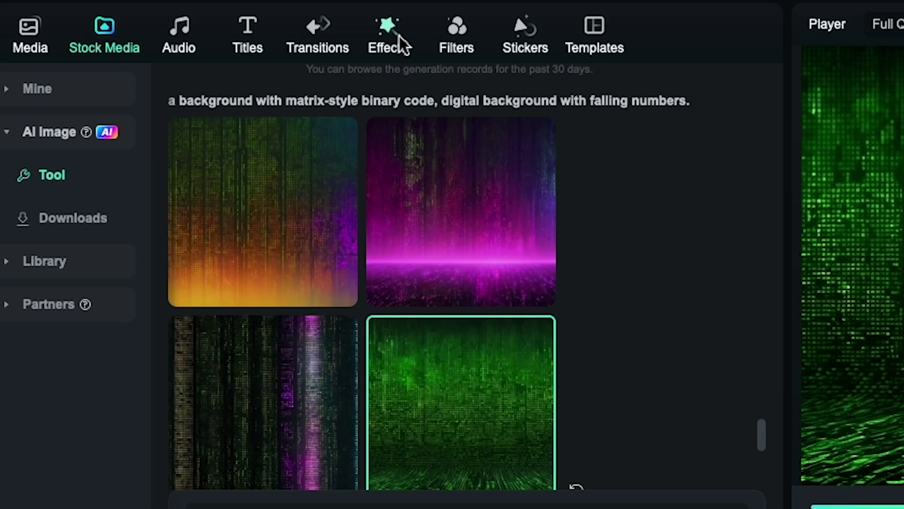
# Step: Apply the Fire Ramen effect, shift the matrix background left, and add the Vivid filter
pyautogui.click(399, 34)
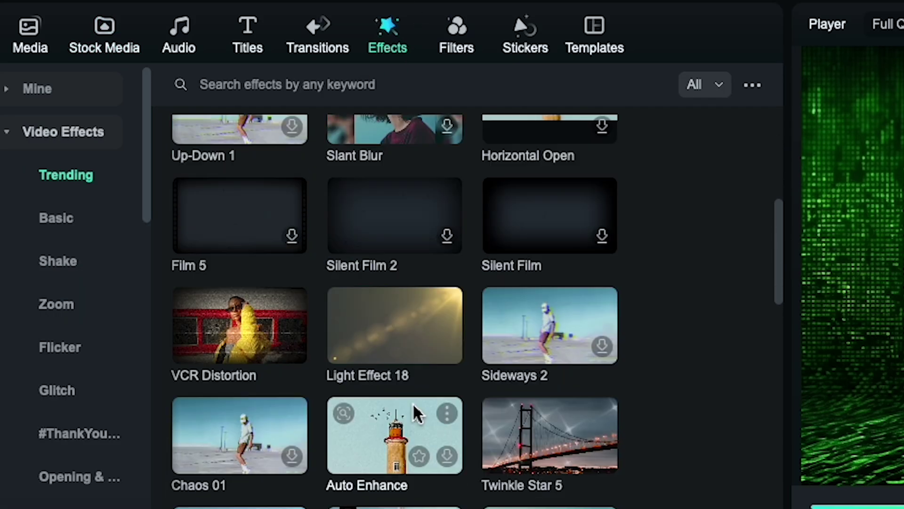
pyautogui.scroll(-5, 413, 402)
pyautogui.scroll(-2, 416, 404)
pyautogui.scroll(5, 416, 404)
pyautogui.scroll(5, 416, 406)
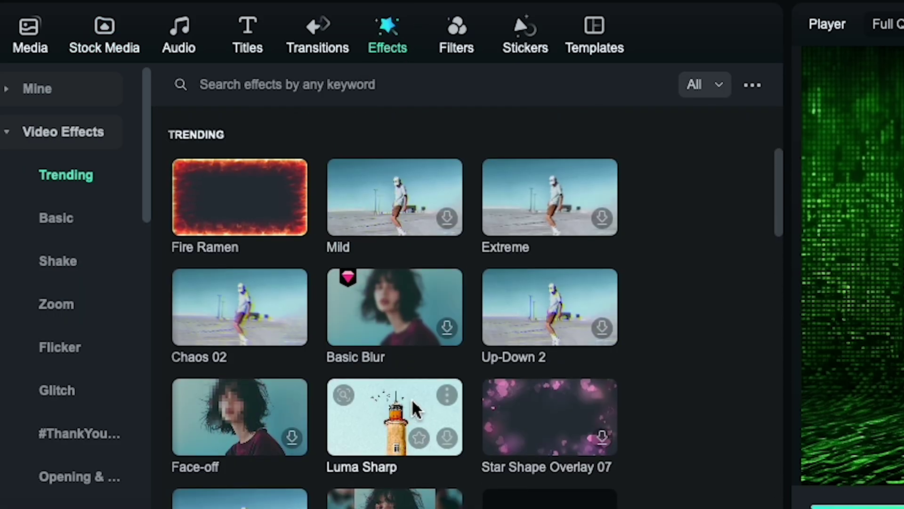
pyautogui.moveTo(225, 211); pyautogui.dragTo(166, 338)
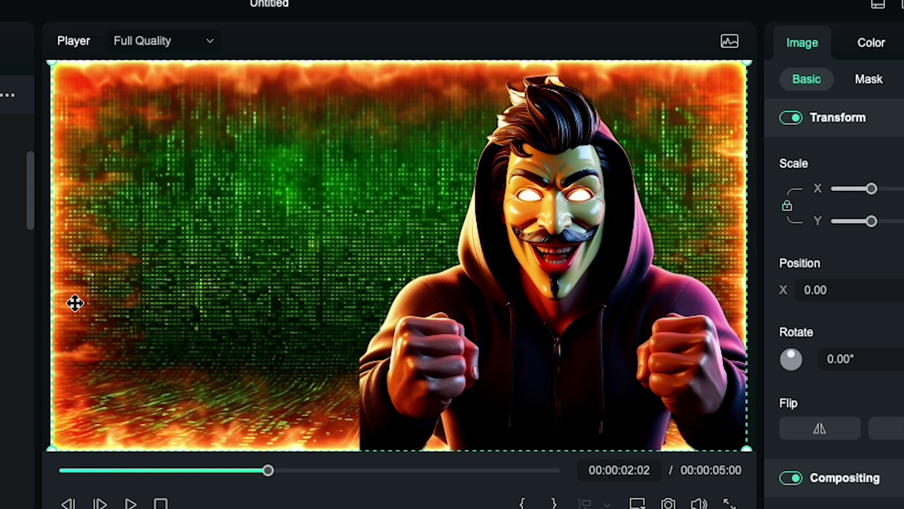
pyautogui.moveTo(71, 303); pyautogui.dragTo(103, 295)
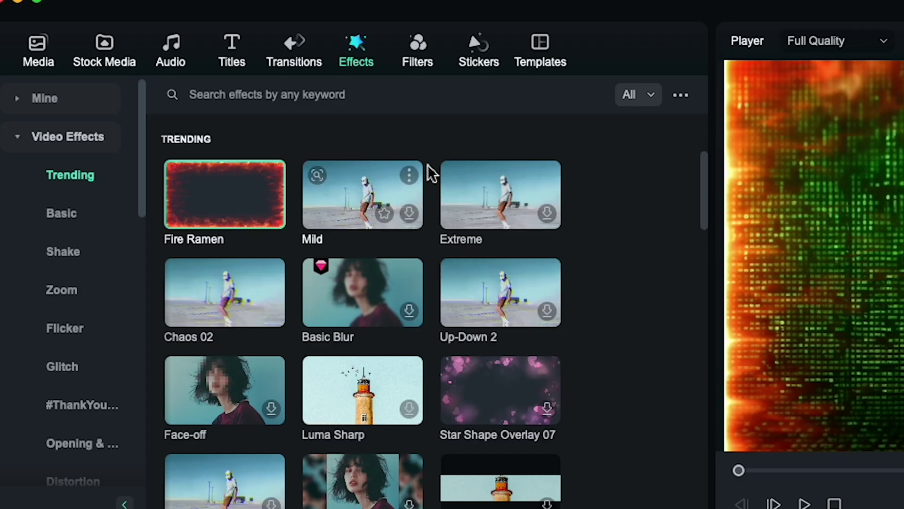
pyautogui.click(418, 45)
pyautogui.moveTo(464, 323)
pyautogui.mouseDown()
pyautogui.moveTo(463, 223)
pyautogui.moveTo(144, 487)
pyautogui.mouseUp()
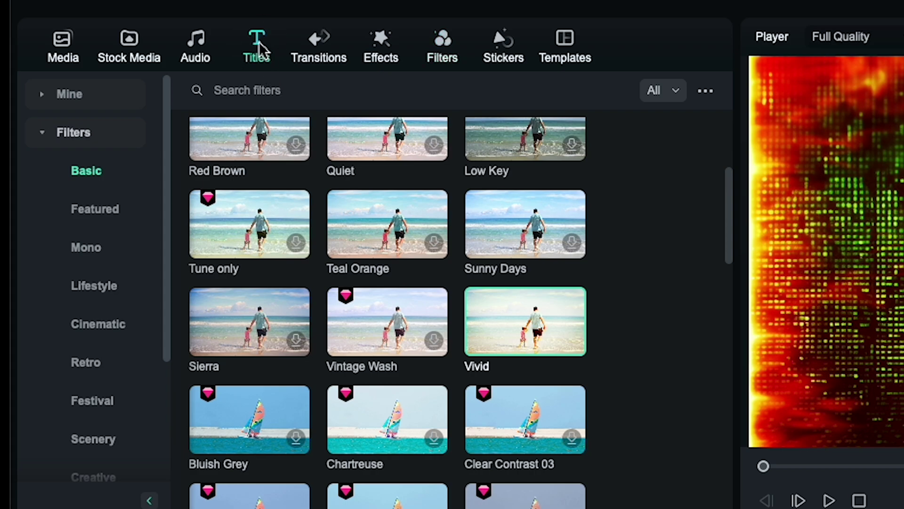
# Step: Add a neon title template to the timeline for the ETHICAL HACKING text
pyautogui.click(256, 46)
pyautogui.moveTo(248, 339)
pyautogui.mouseDown()
pyautogui.moveTo(241, 254)
pyautogui.moveTo(146, 257)
pyautogui.mouseUp()
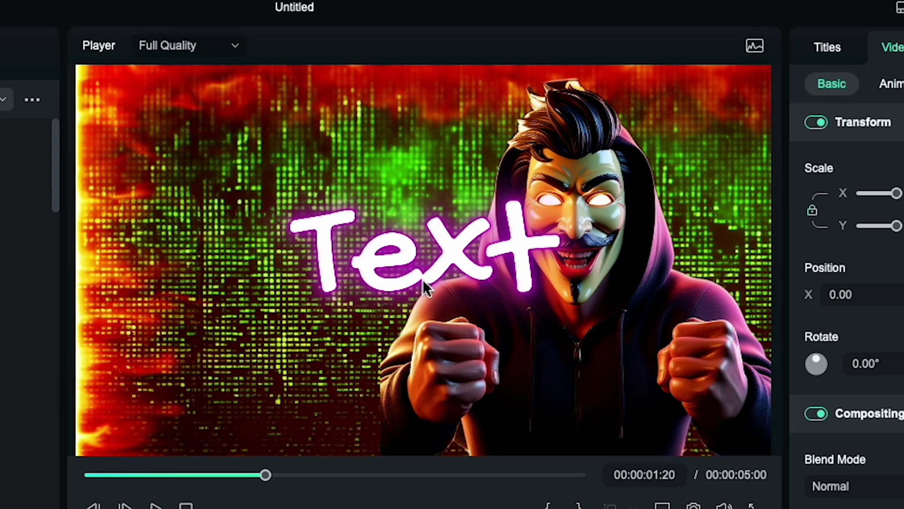
pyautogui.scroll(-5, 452, 282)
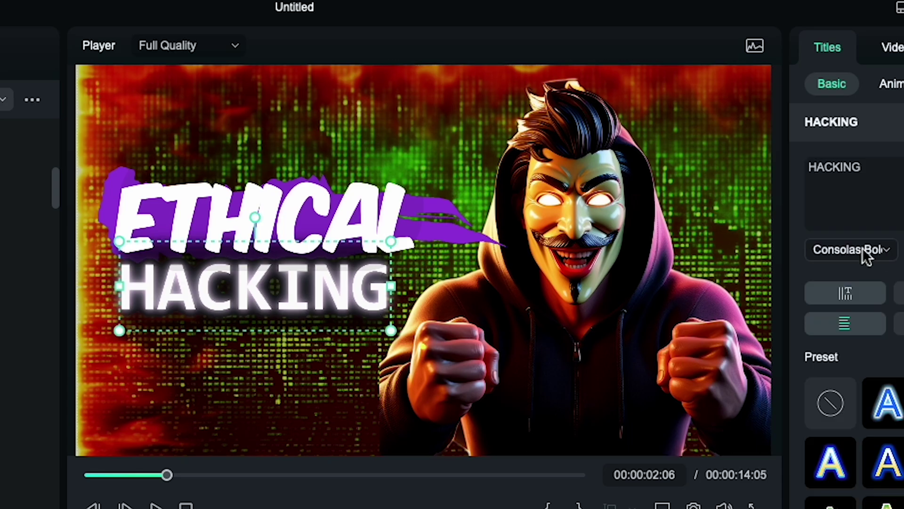
pyautogui.scroll(5, 275, 283)
pyautogui.scroll(3, 424, 304)
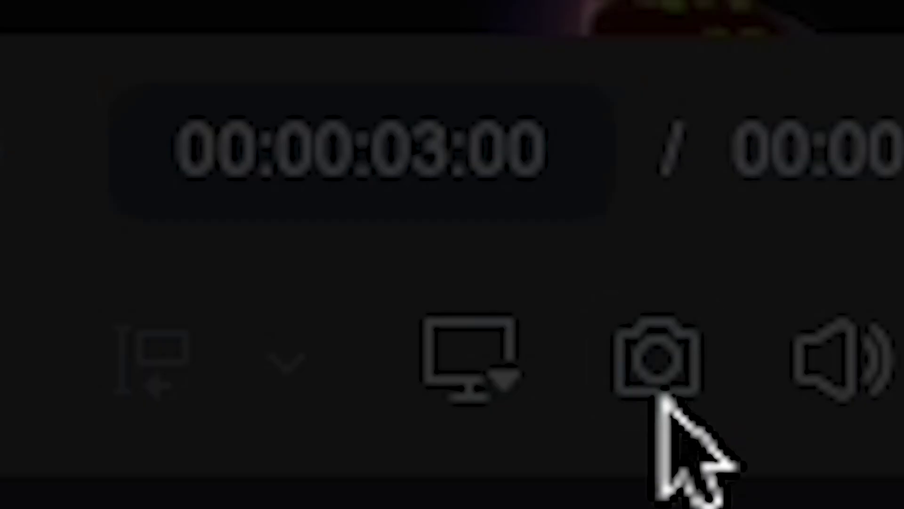
# Step: Save the current frame as a JPG snapshot on the Desktop and use it as the thumbnail
pyautogui.click(657, 357)
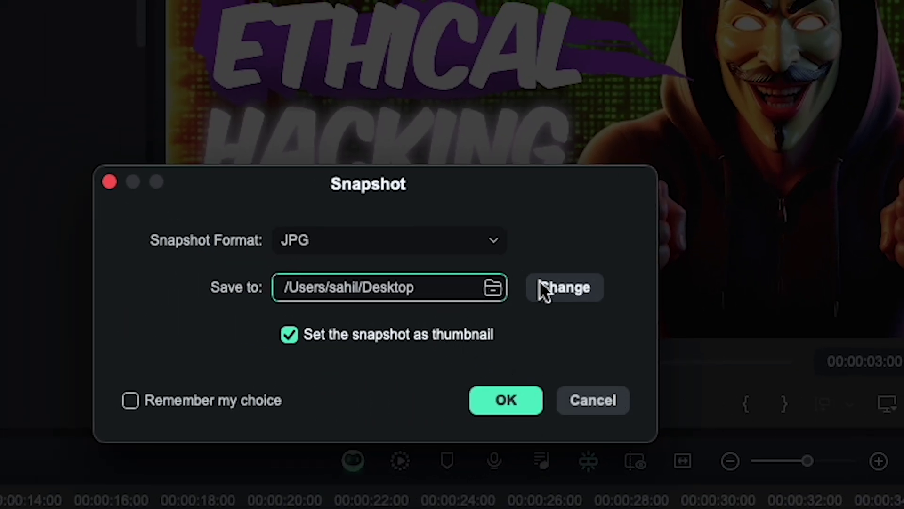
pyautogui.click(558, 287)
pyautogui.scroll(-3, 465, 354)
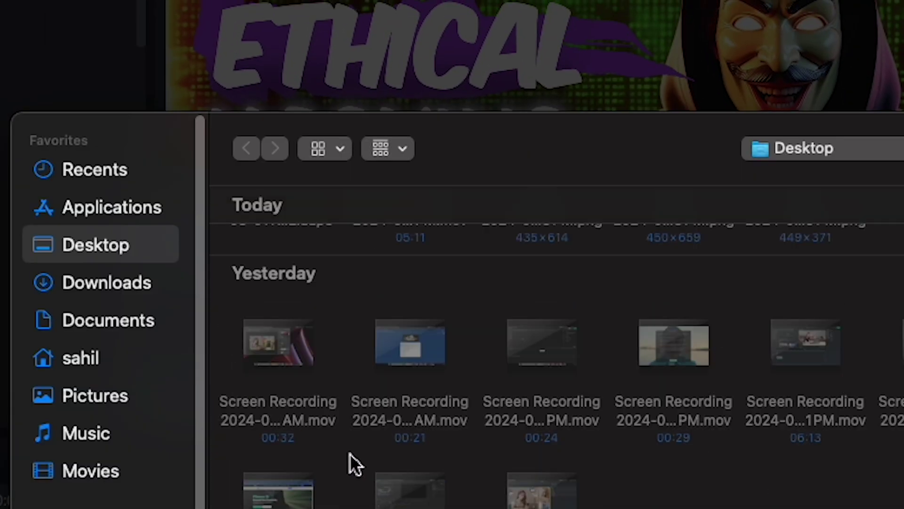
pyautogui.scroll(3, 350, 454)
pyautogui.click(292, 340)
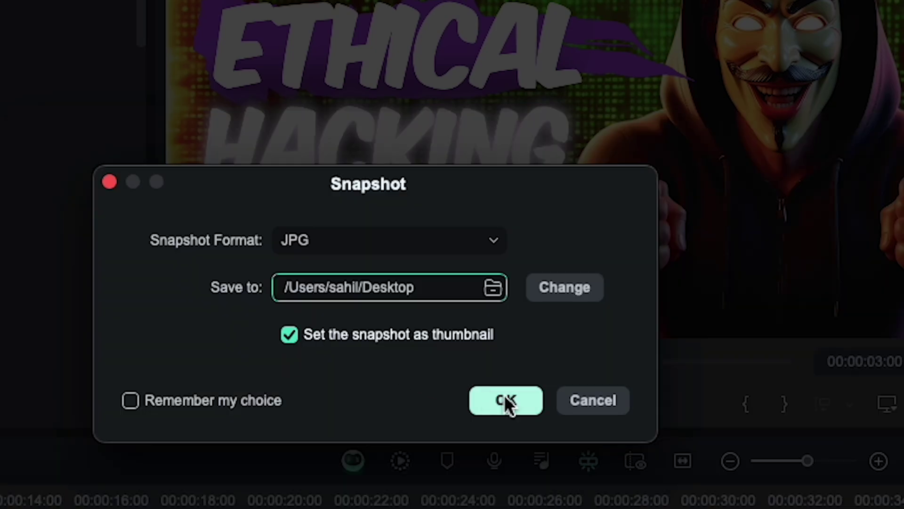
pyautogui.click(508, 401)
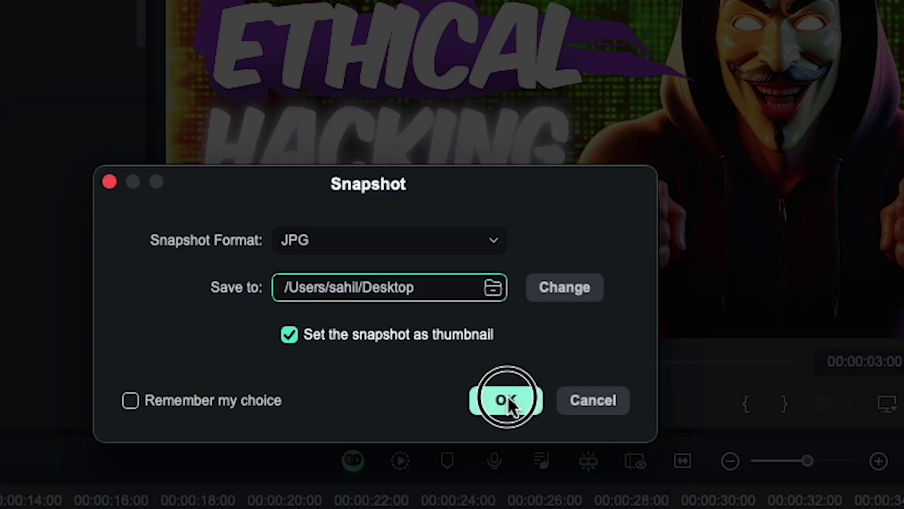